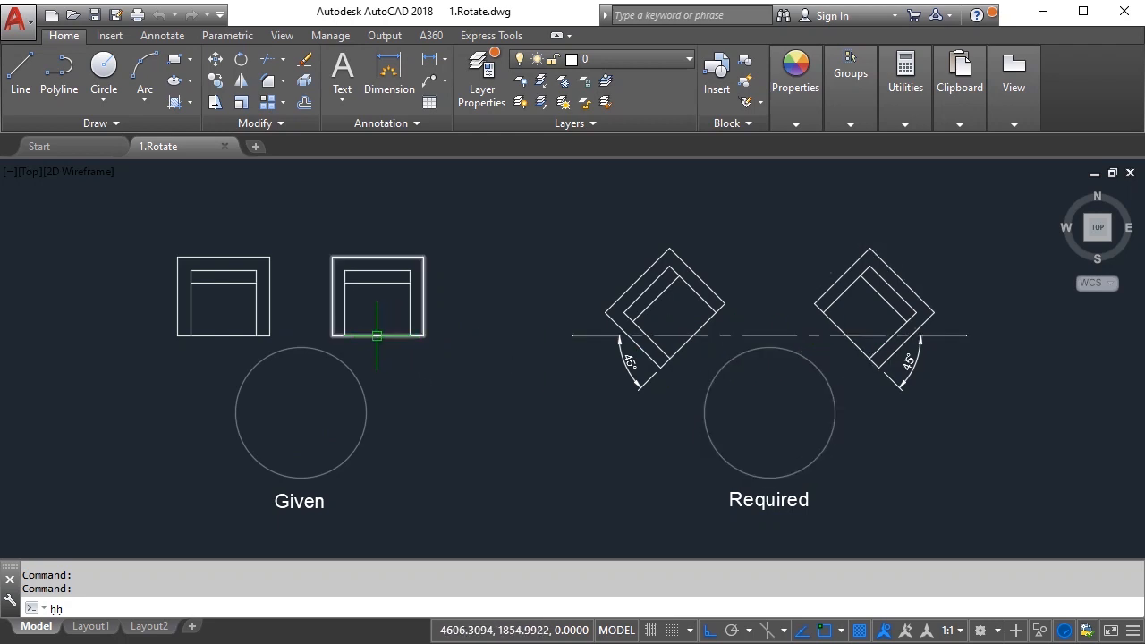
pyautogui.moveTo(376, 336)
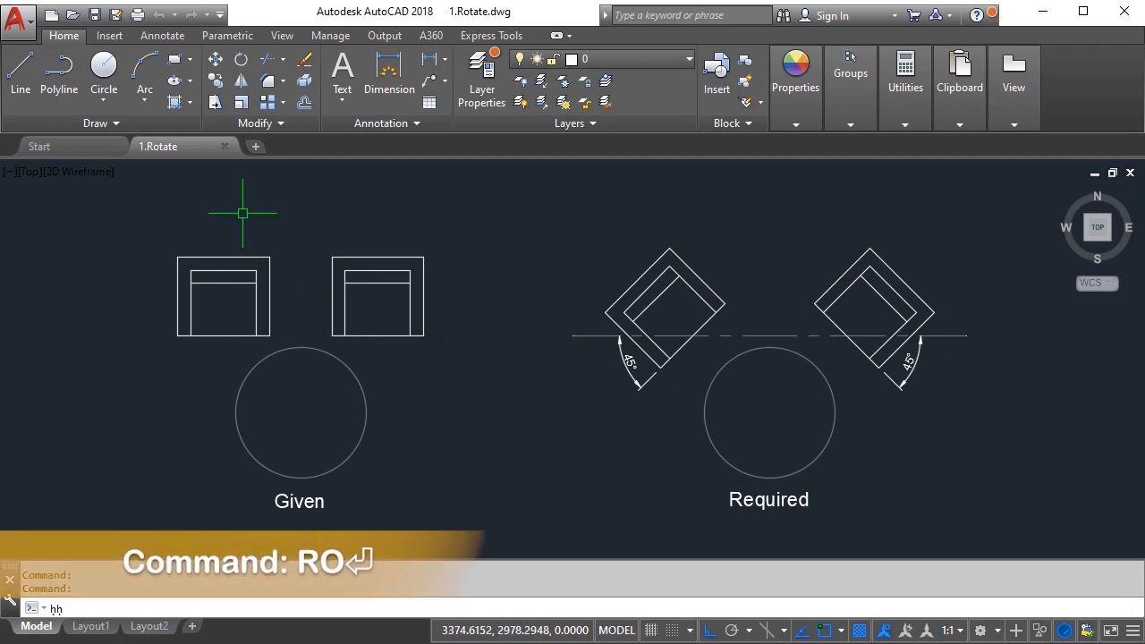
pyautogui.click(239, 61)
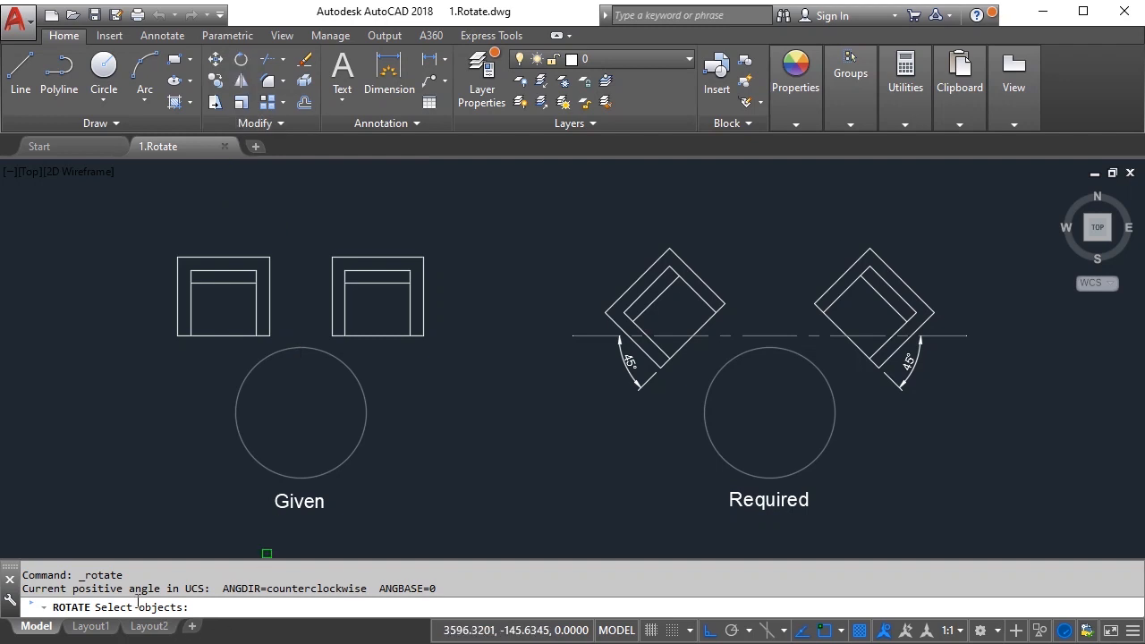
pyautogui.click(307, 229)
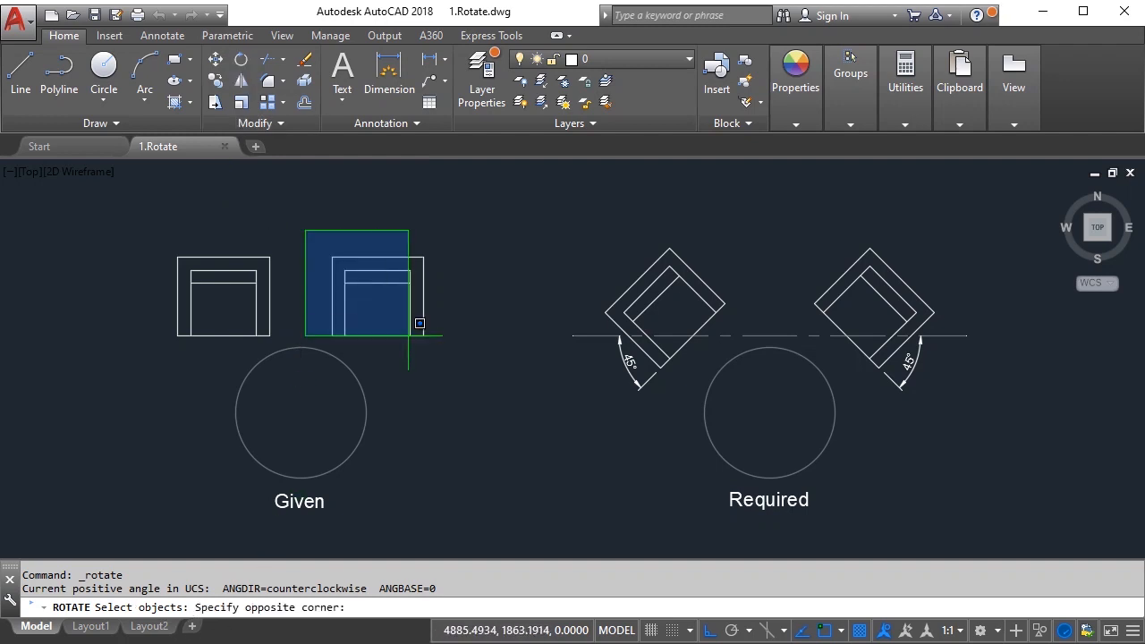
pyautogui.click(455, 364)
pyautogui.press('Return')
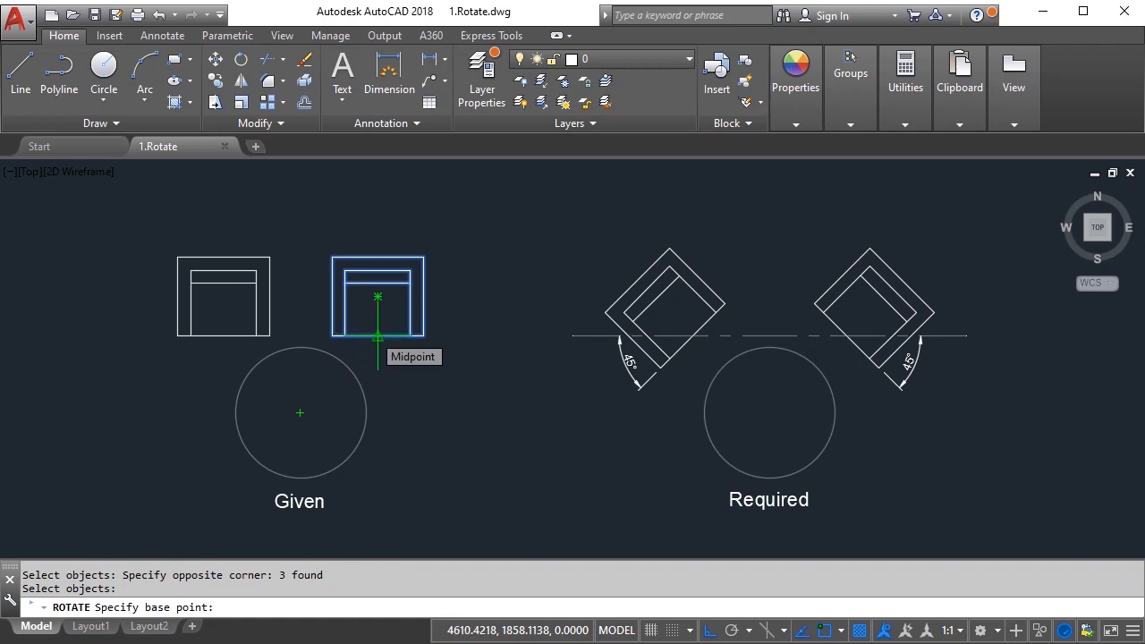
pyautogui.click(424, 335)
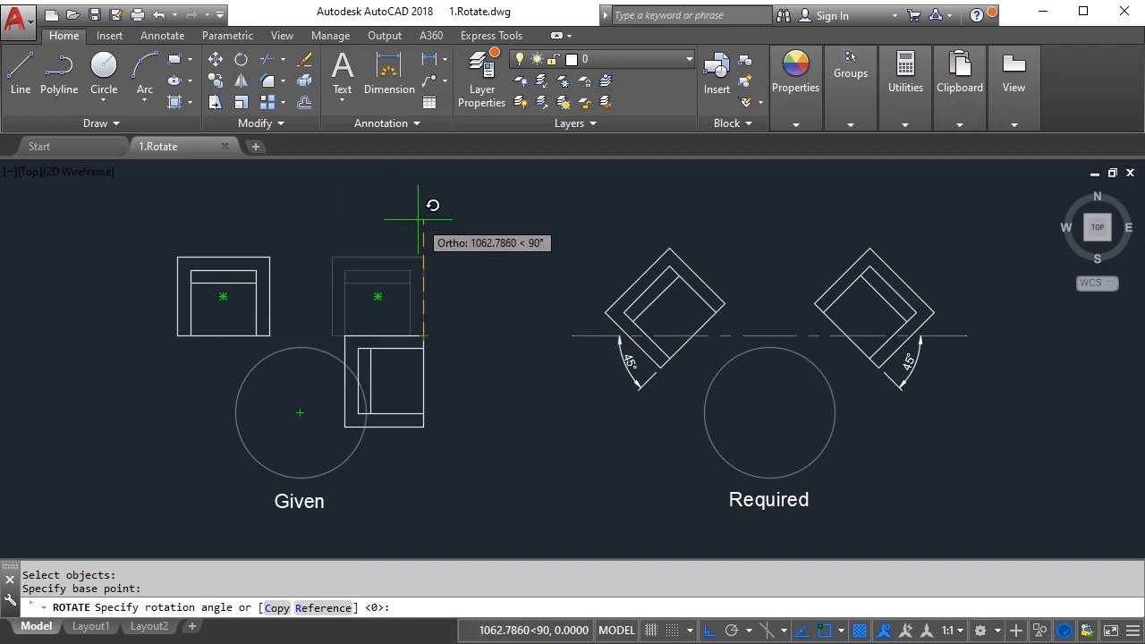
pyautogui.click(710, 631)
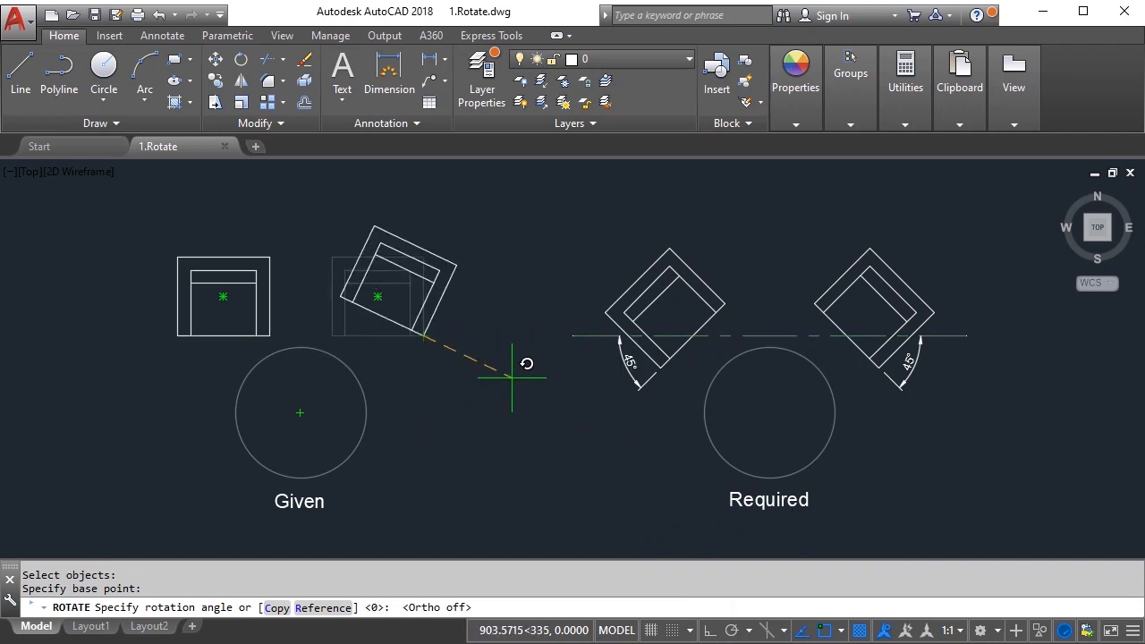
pyautogui.rightClick(483, 273)
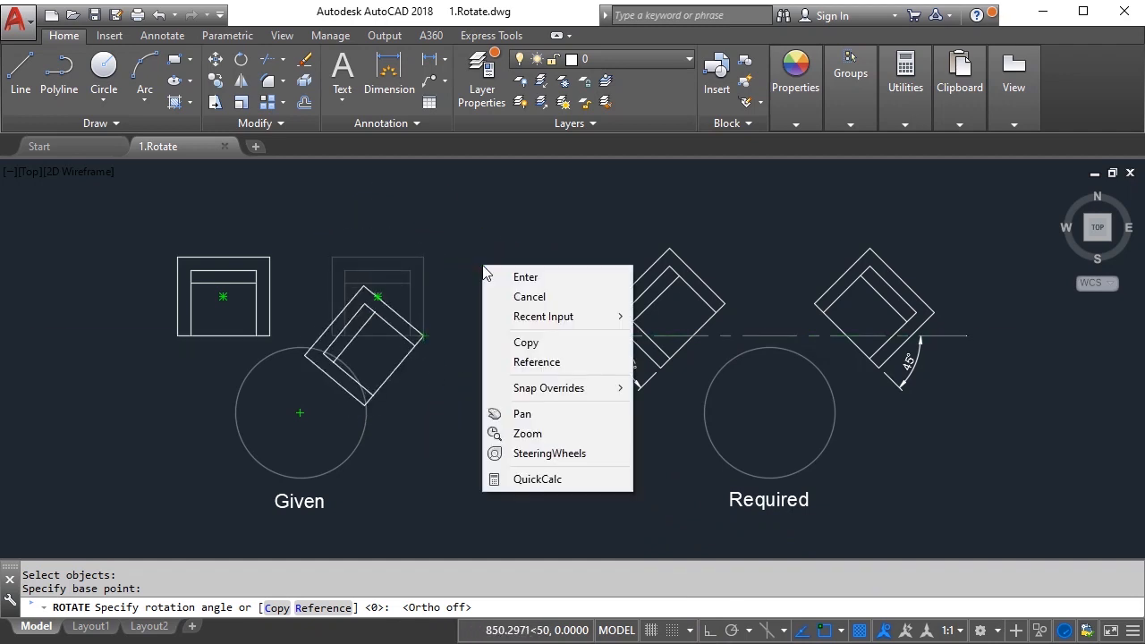
pyautogui.click(518, 299)
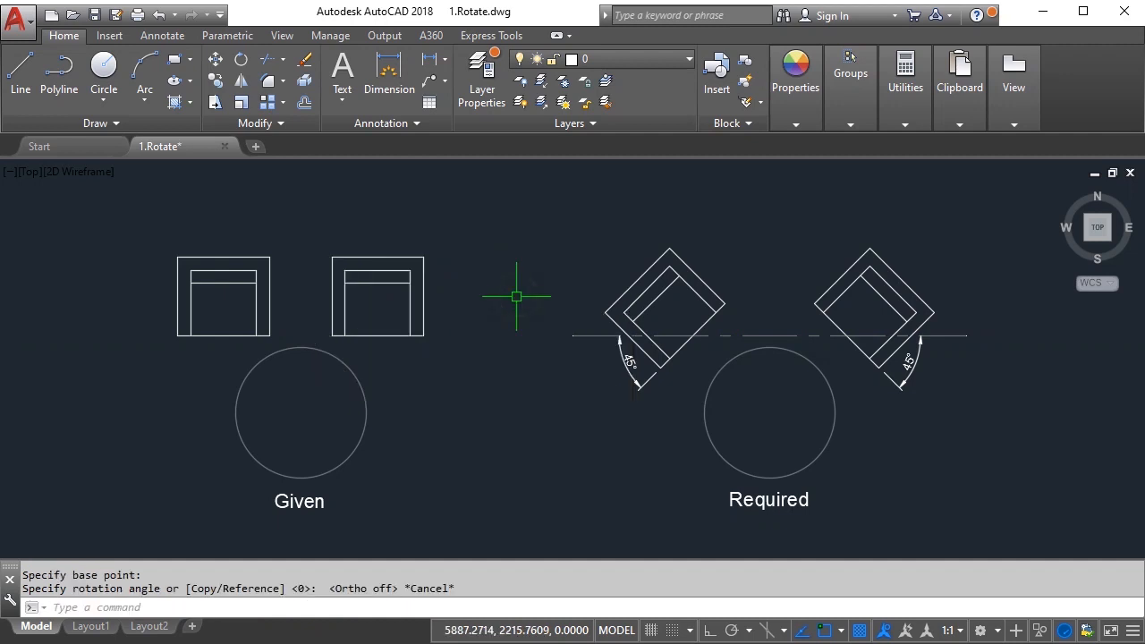
# - Rotate the right-hand chair of the Given layout by -45° about the midpoint of its bottom edge
pyautogui.click(241, 59)
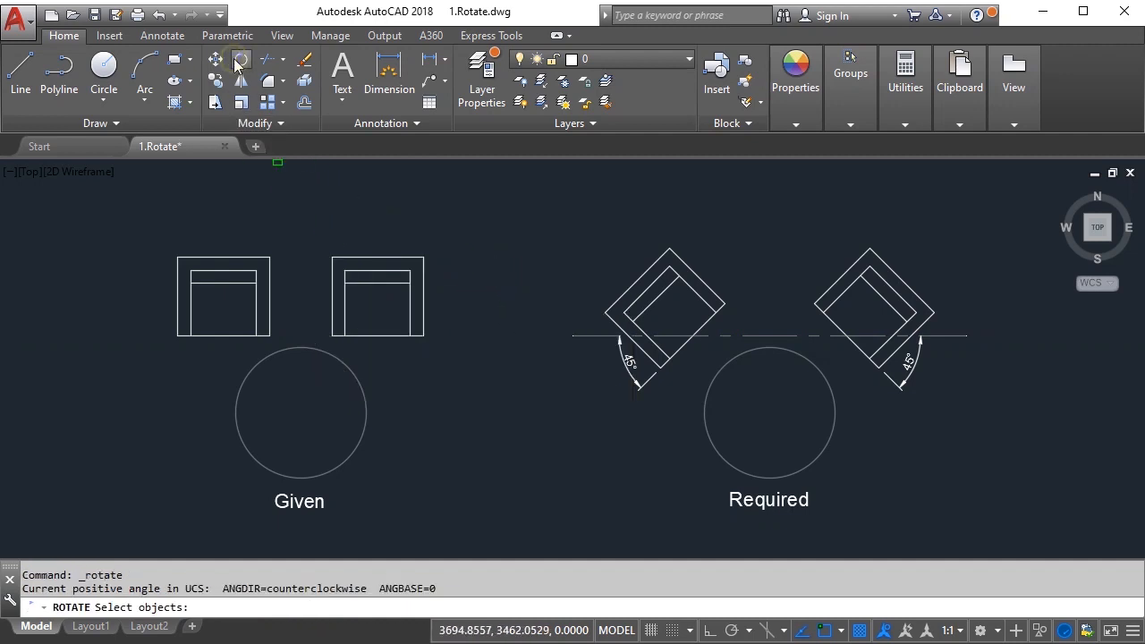
pyautogui.click(309, 238)
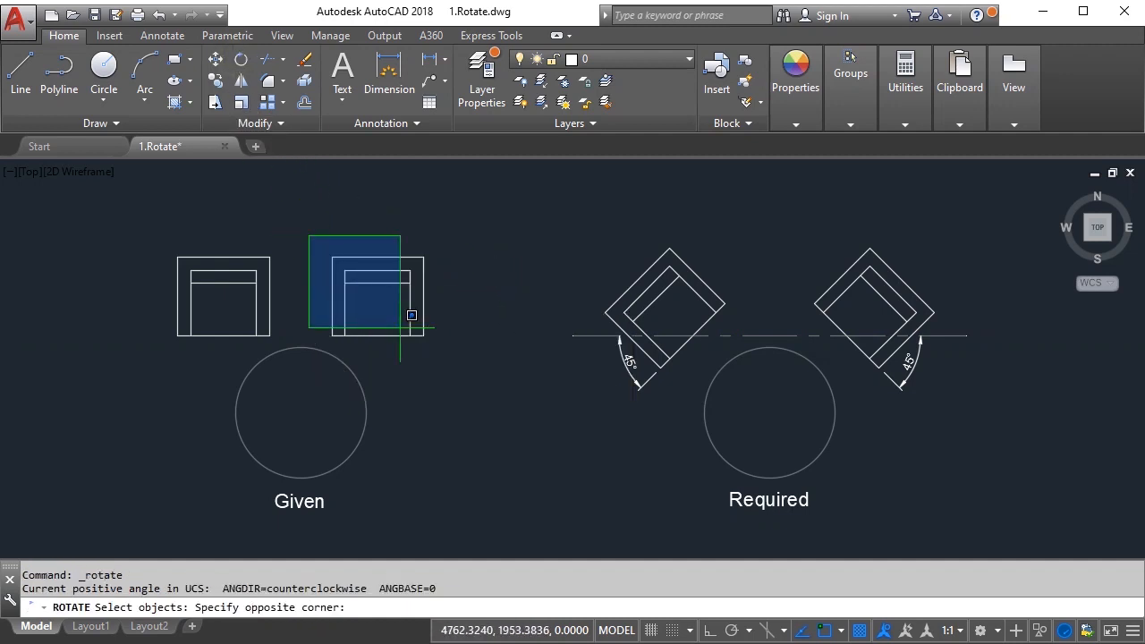
pyautogui.click(451, 355)
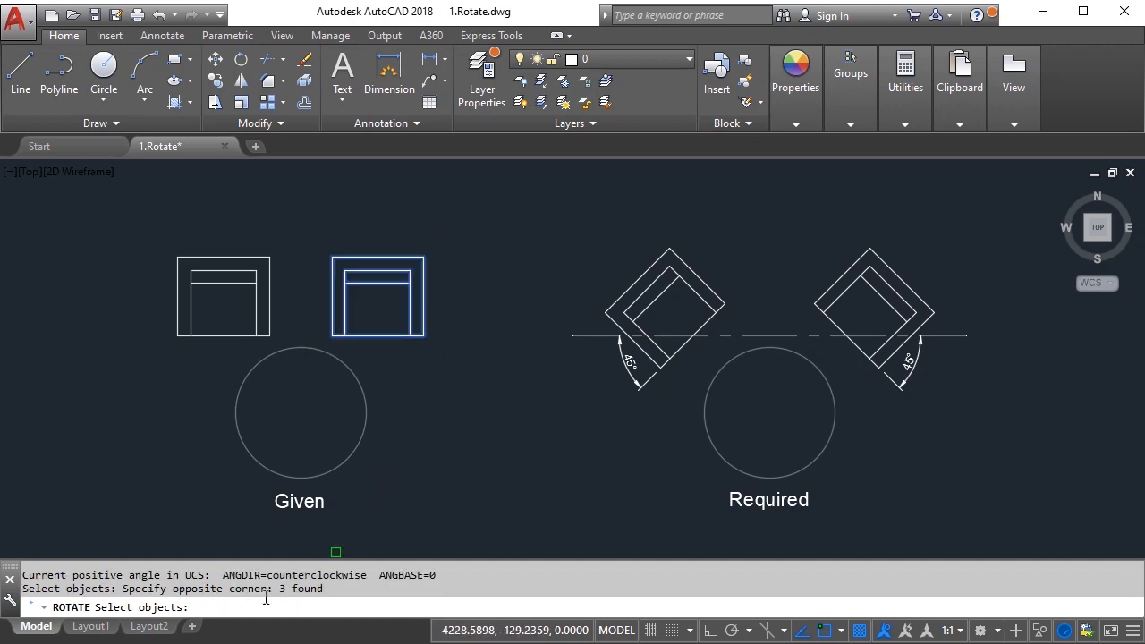
pyautogui.press('Return')
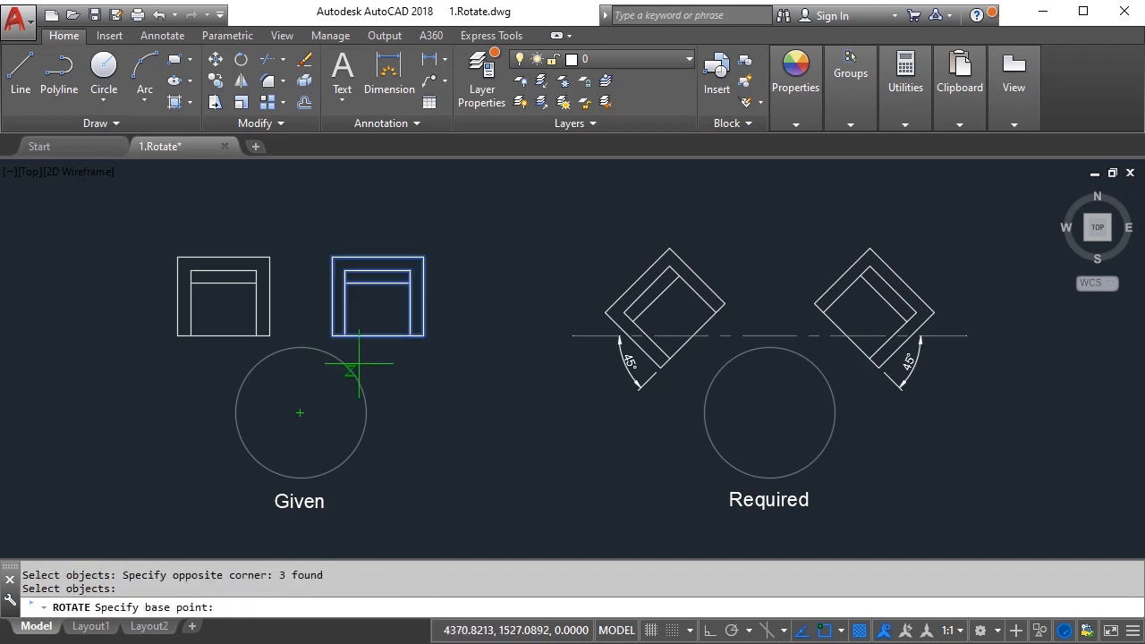
pyautogui.click(377, 337)
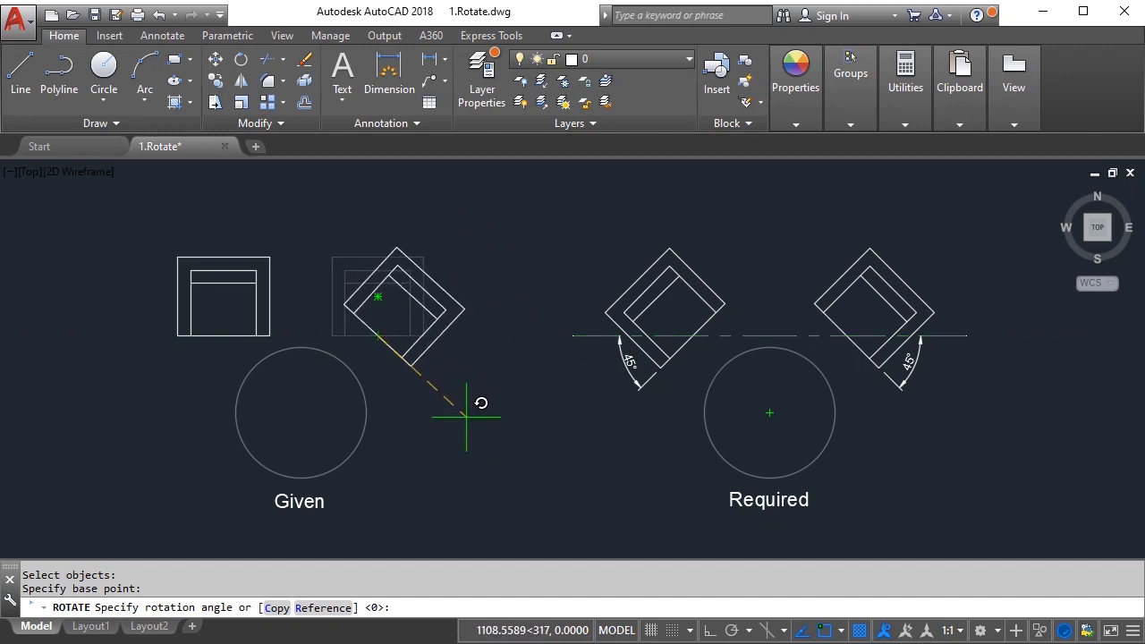
pyautogui.write('45')
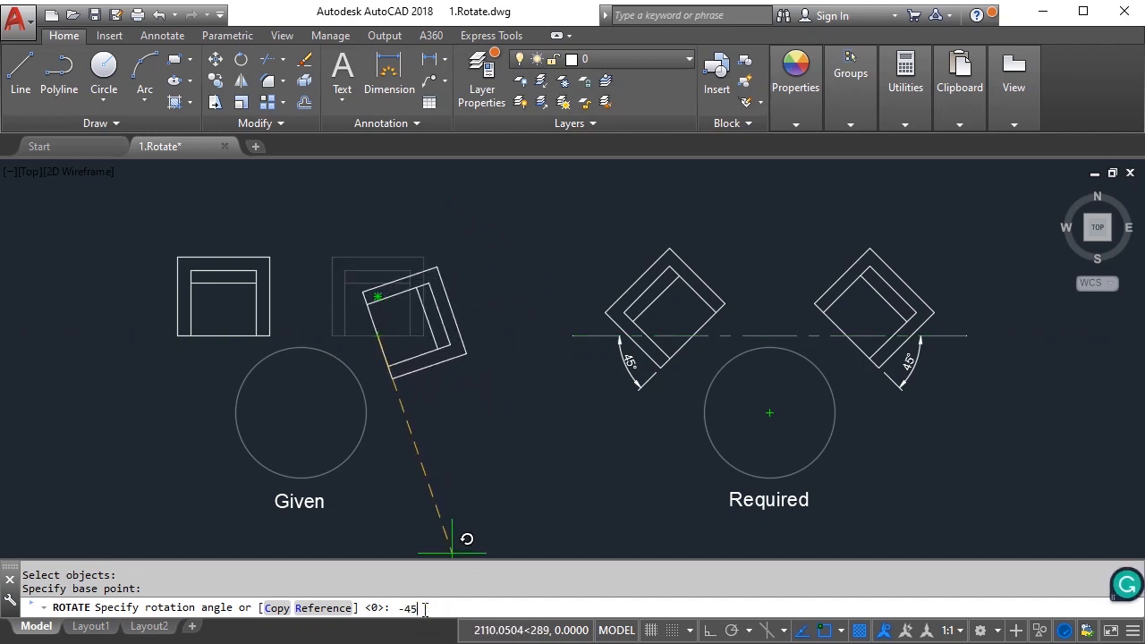
pyautogui.press('Return')
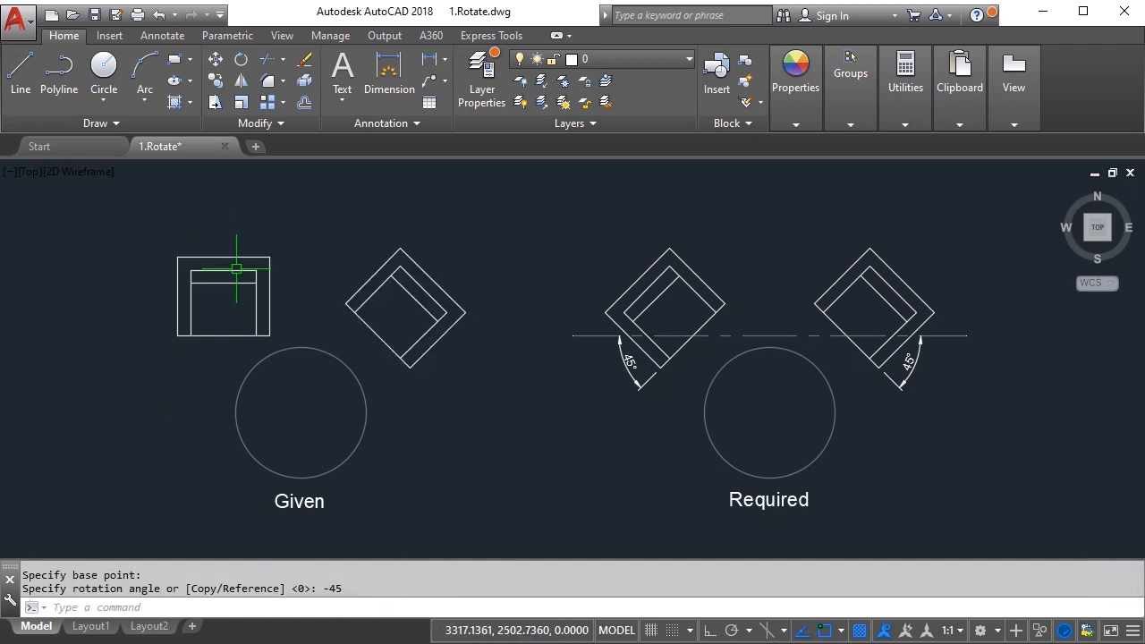
# - Rotate the left-hand chair of the Given layout by 45° about the midpoint of its bottom edge
pyautogui.click(241, 59)
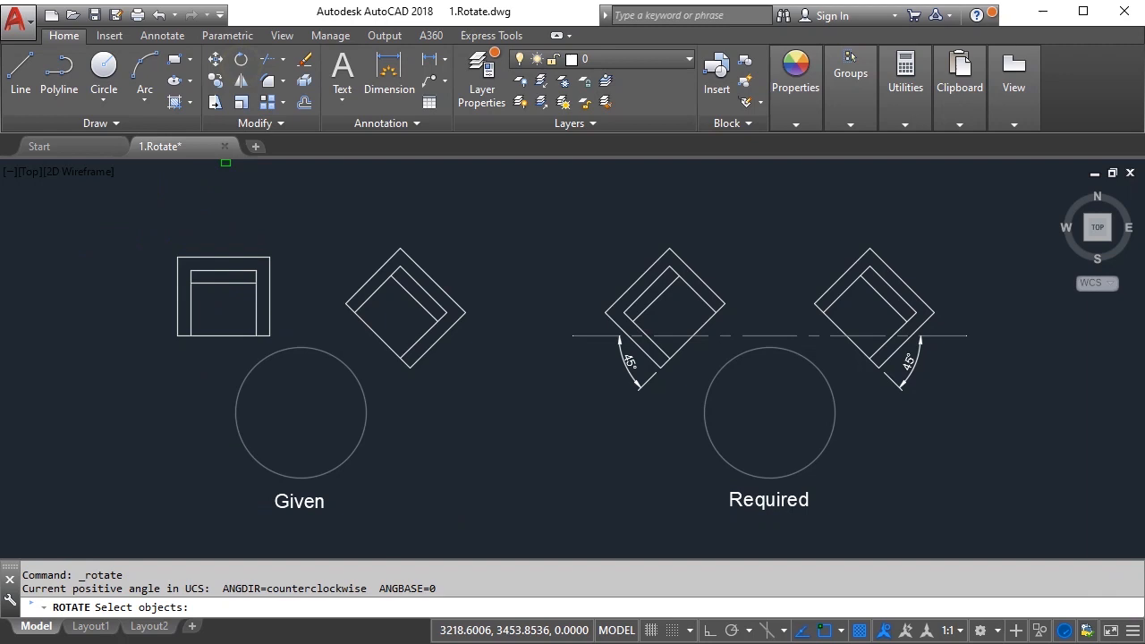
pyautogui.click(120, 207)
pyautogui.click(299, 360)
pyautogui.press('Return')
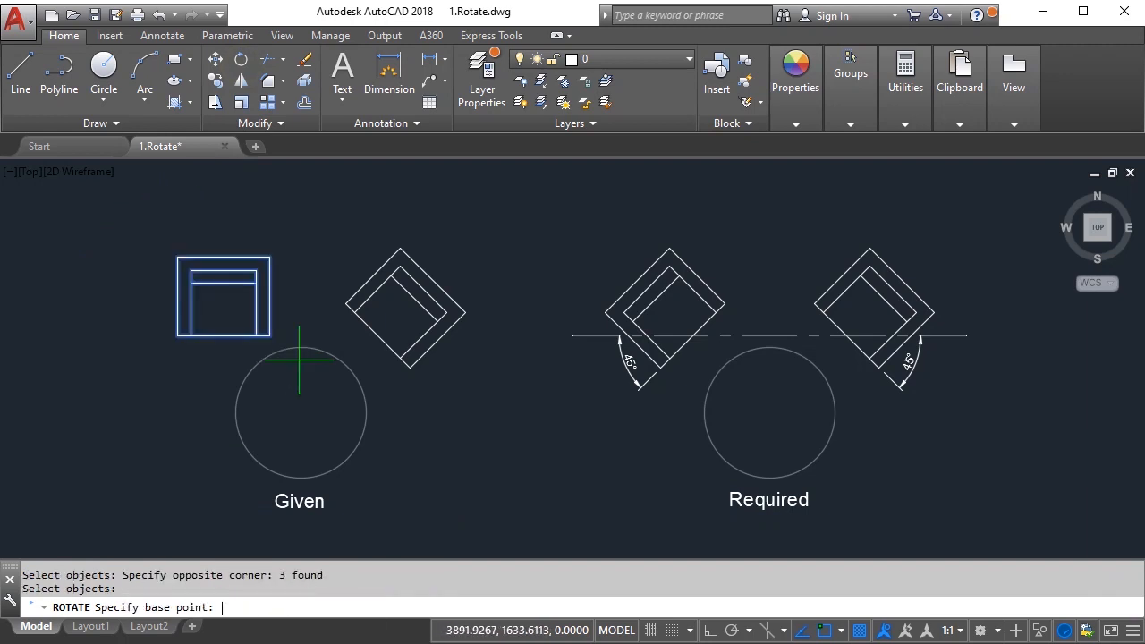
pyautogui.click(223, 336)
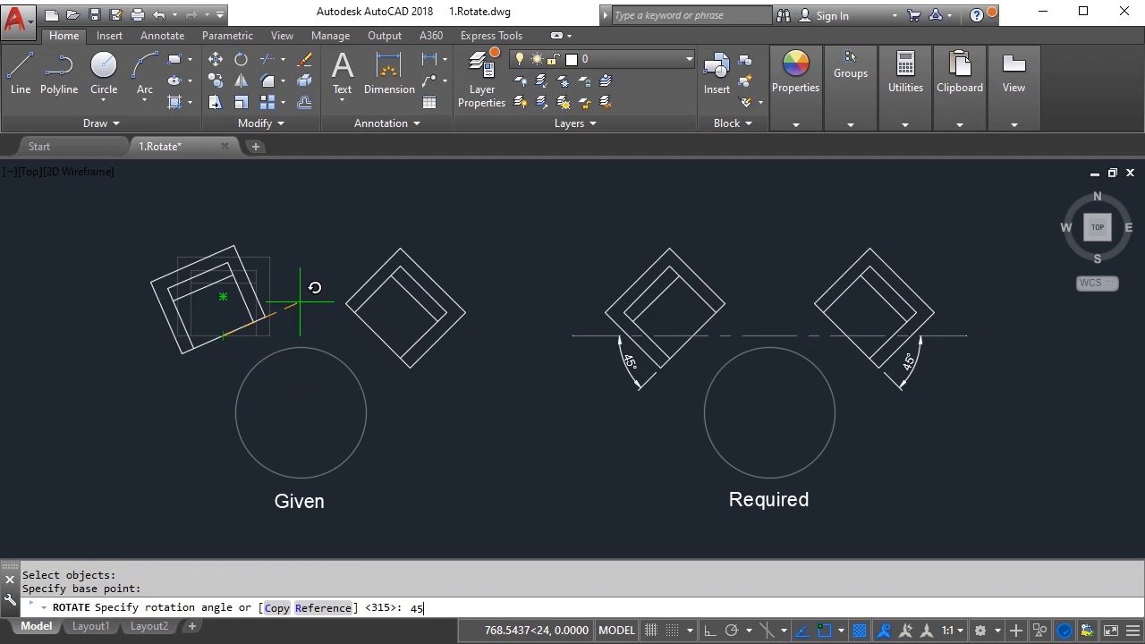
pyautogui.press('Return')
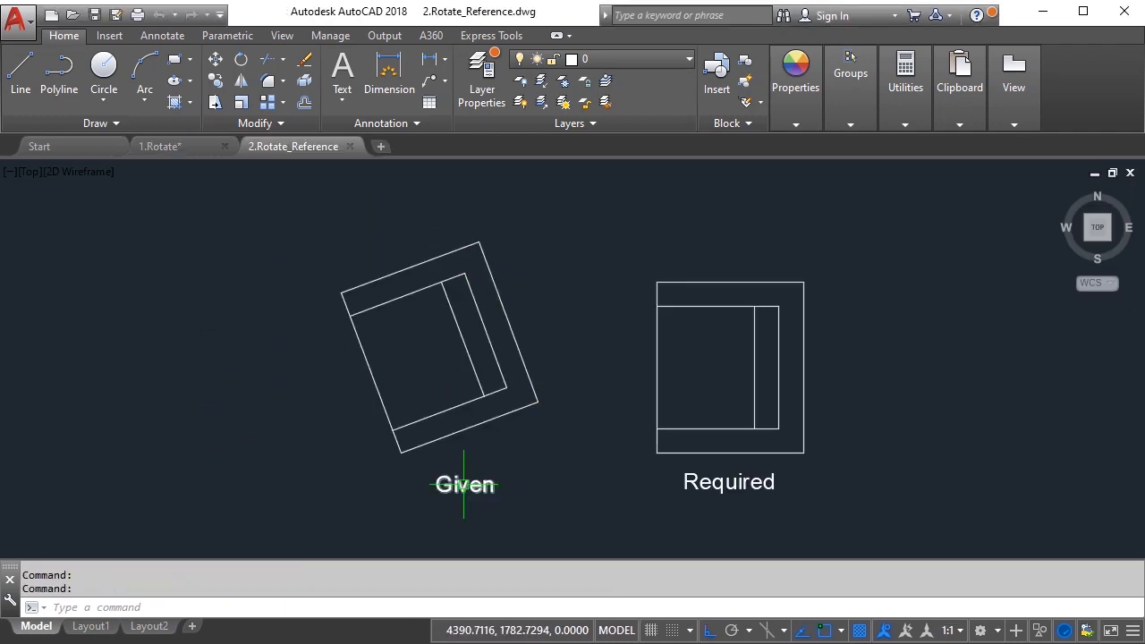
pyautogui.moveTo(508, 435); pyautogui.dragTo(493, 414, button='middle')
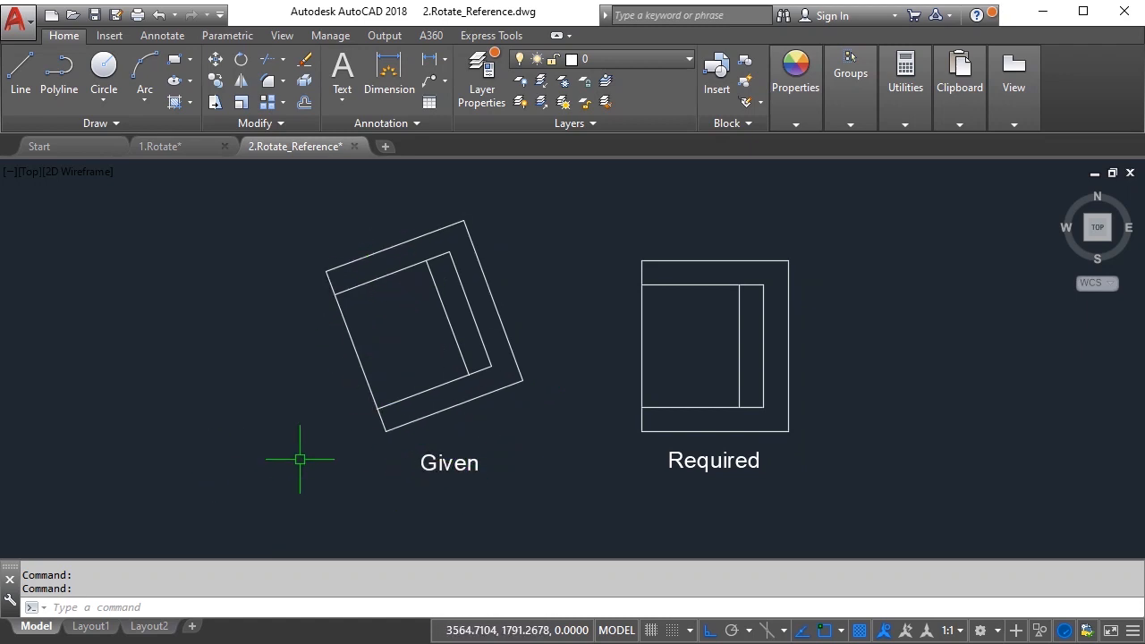
pyautogui.click(587, 233)
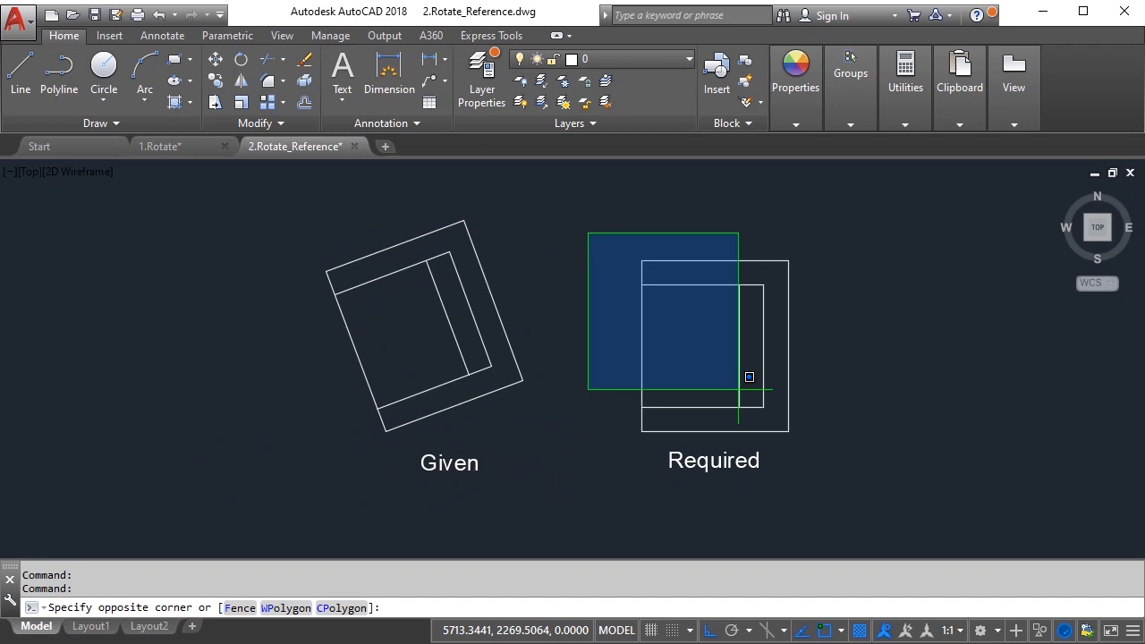
pyautogui.click(884, 512)
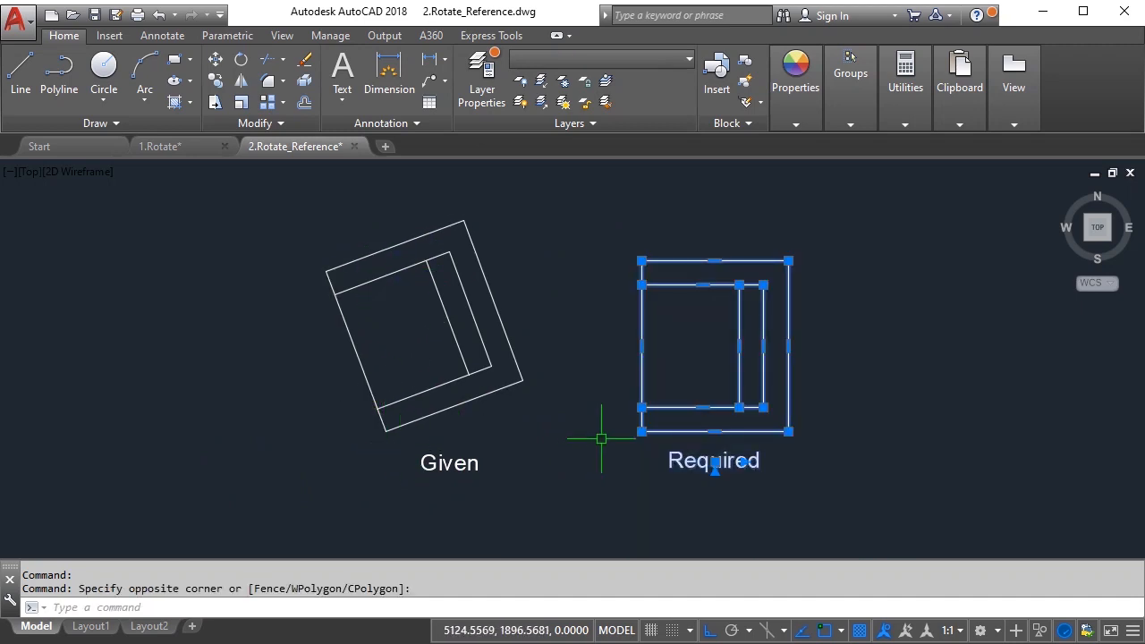
pyautogui.press('Escape')
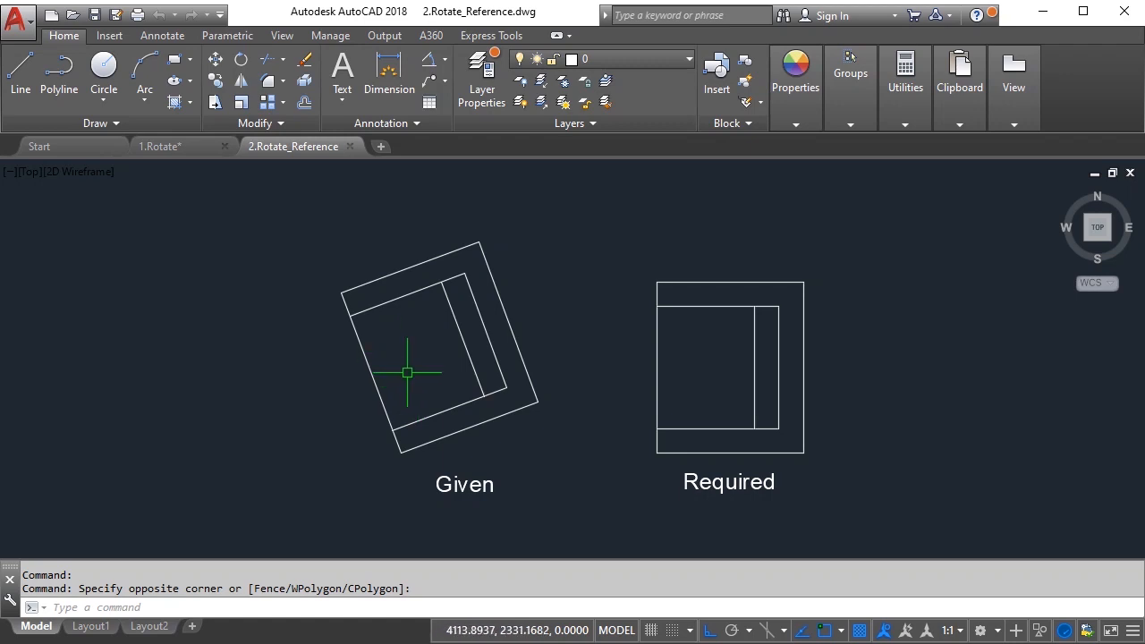
# - Rotate the tilted Given chair about its lowest corner with the Reference option, using its slanted front edge as reference and 90 as the new angle
pyautogui.click(239, 61)
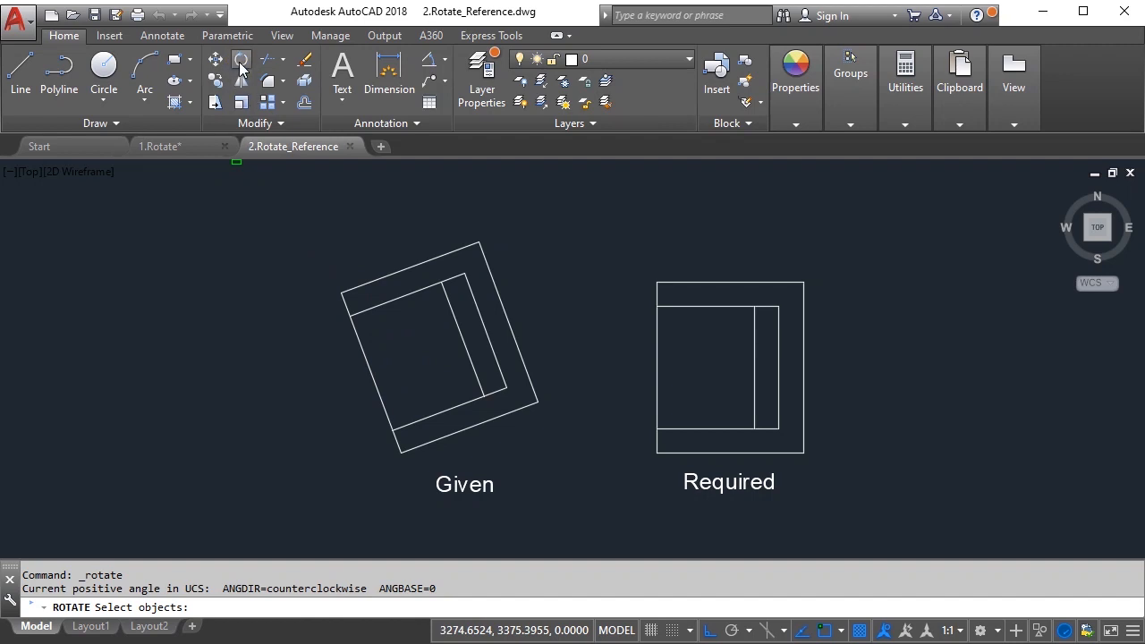
pyautogui.click(558, 442)
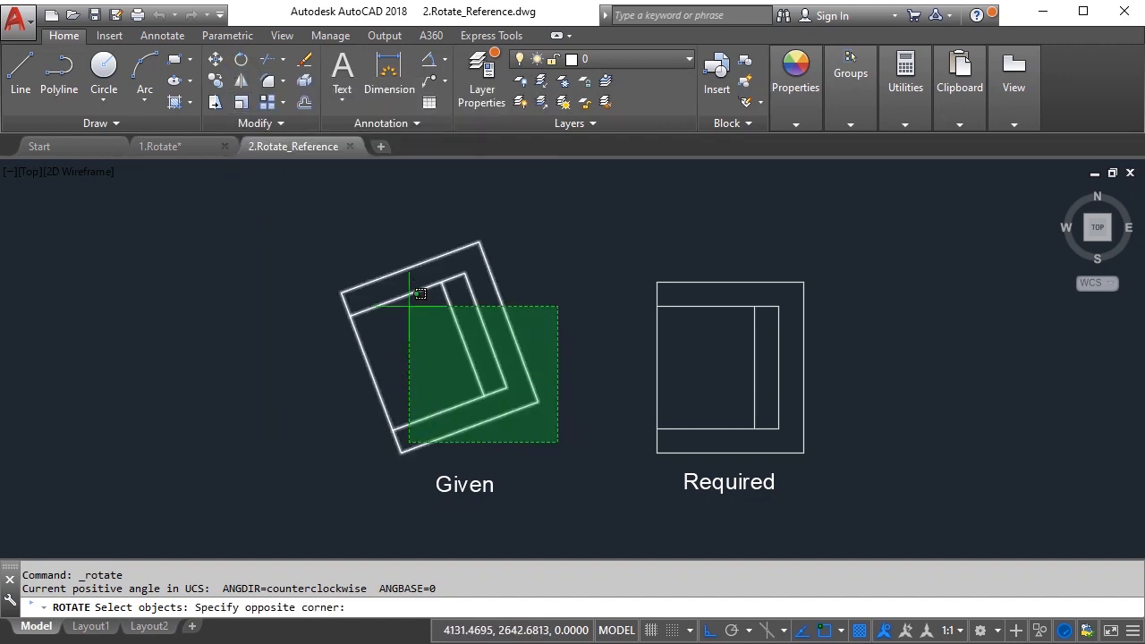
pyautogui.click(313, 244)
pyautogui.press('Return')
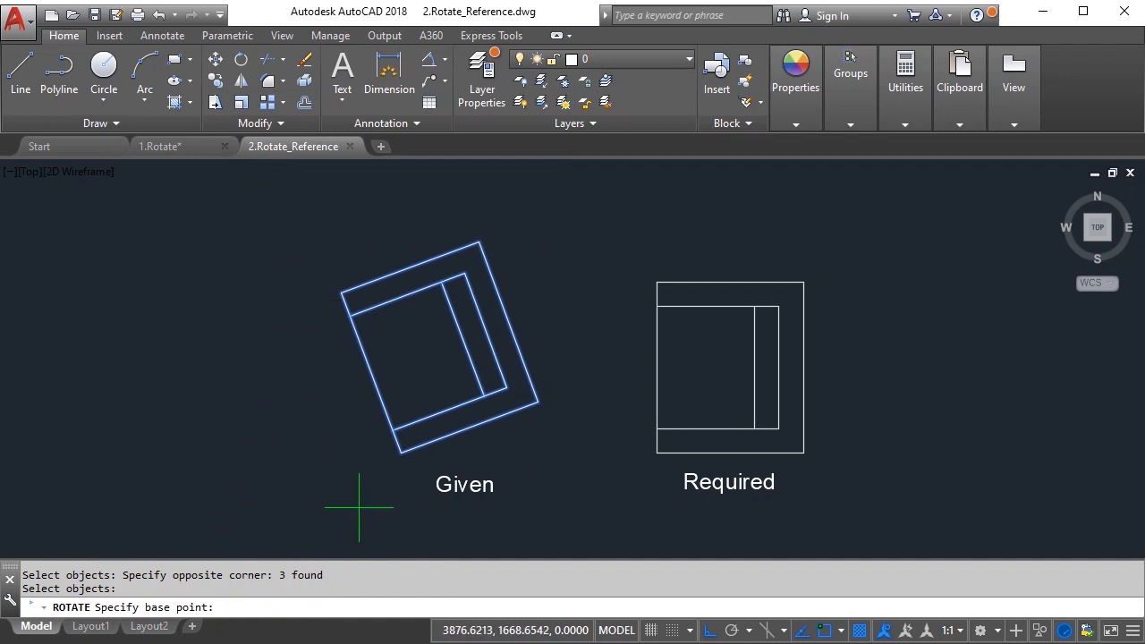
pyautogui.click(400, 453)
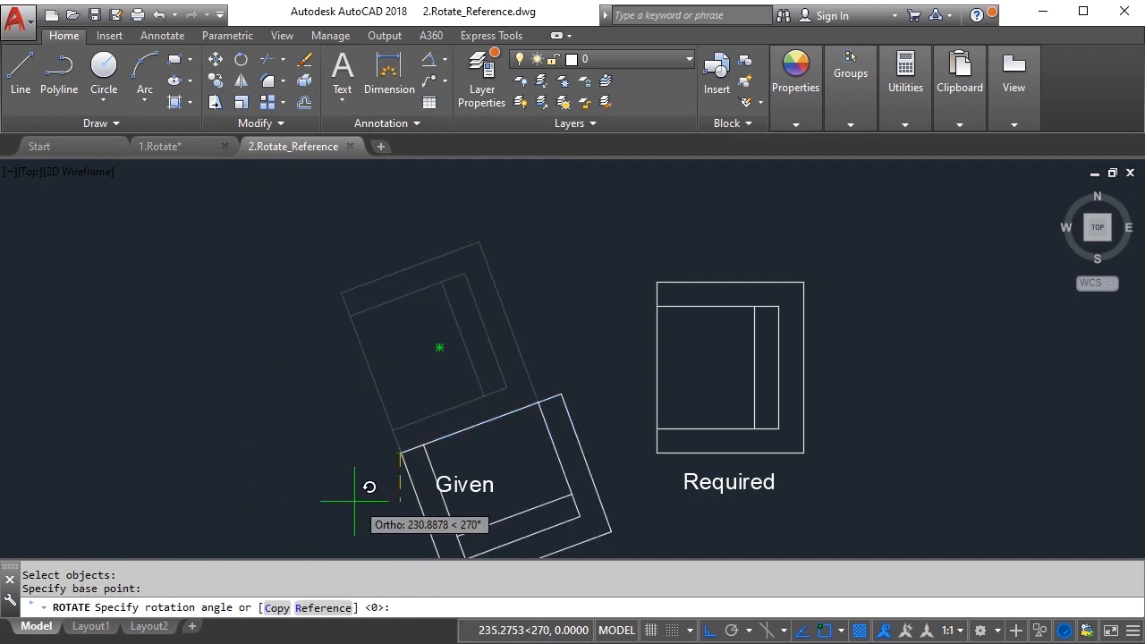
pyautogui.click(332, 612)
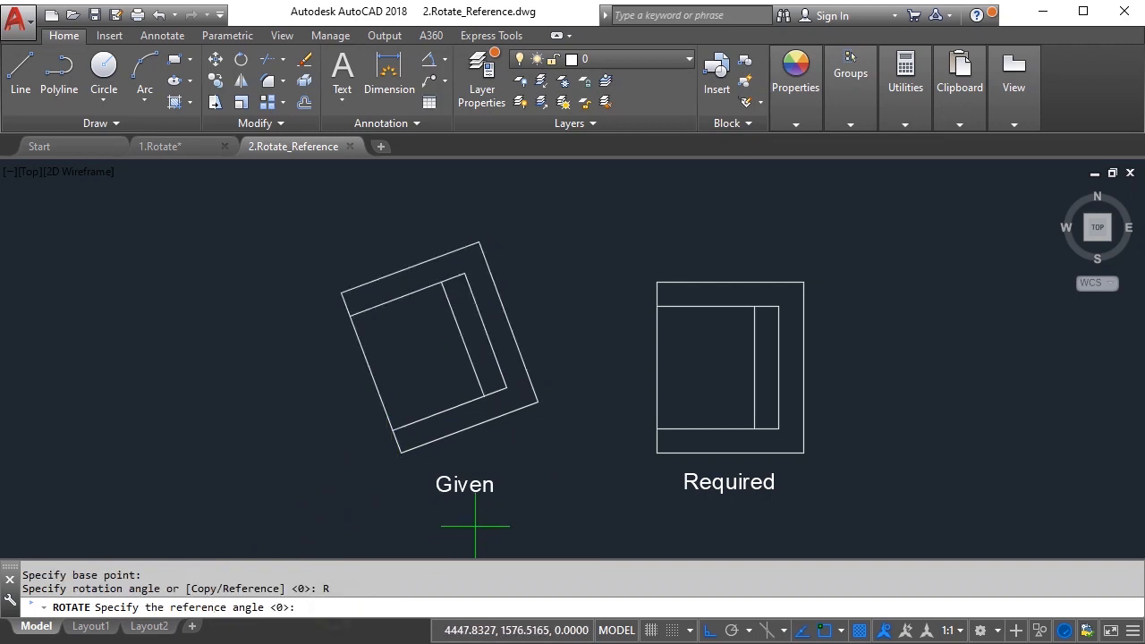
pyautogui.click(400, 454)
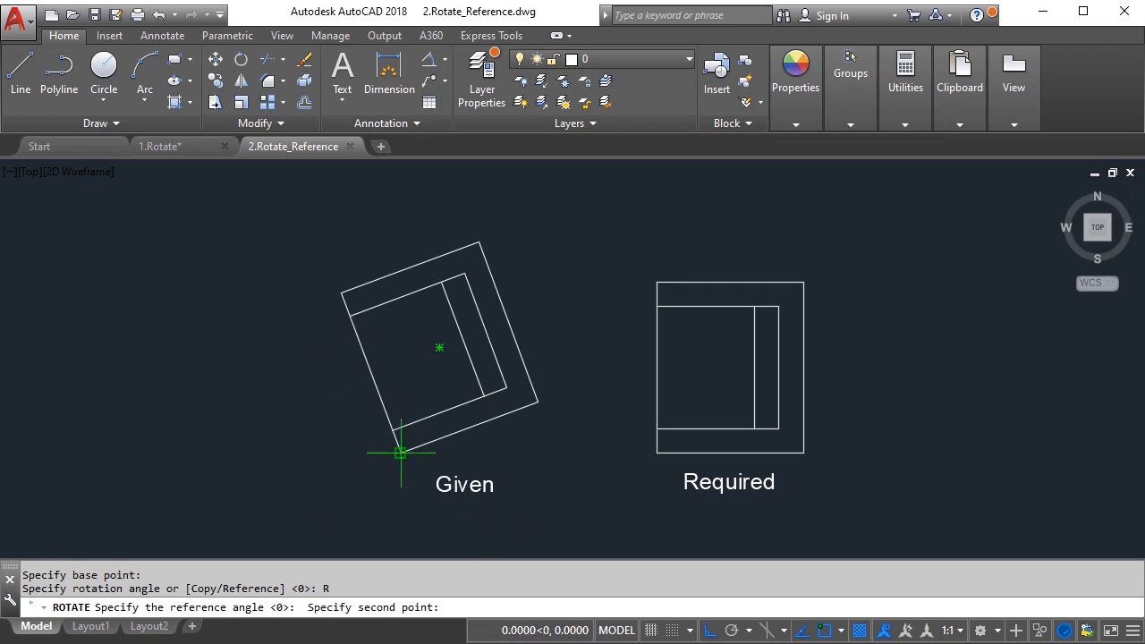
pyautogui.click(377, 394)
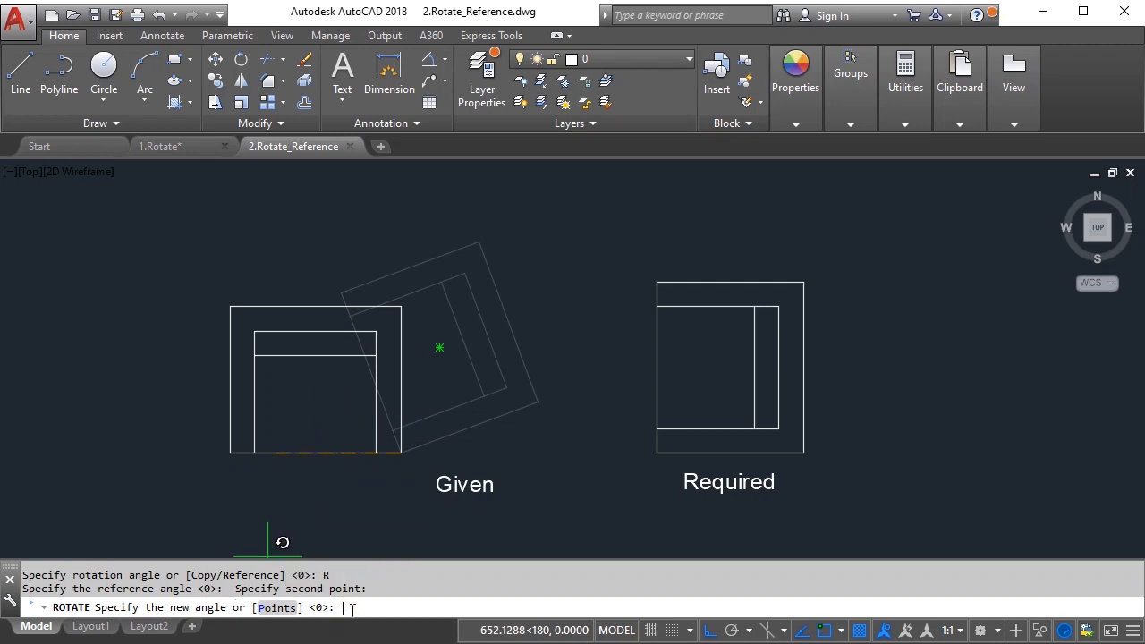
pyautogui.write('90')
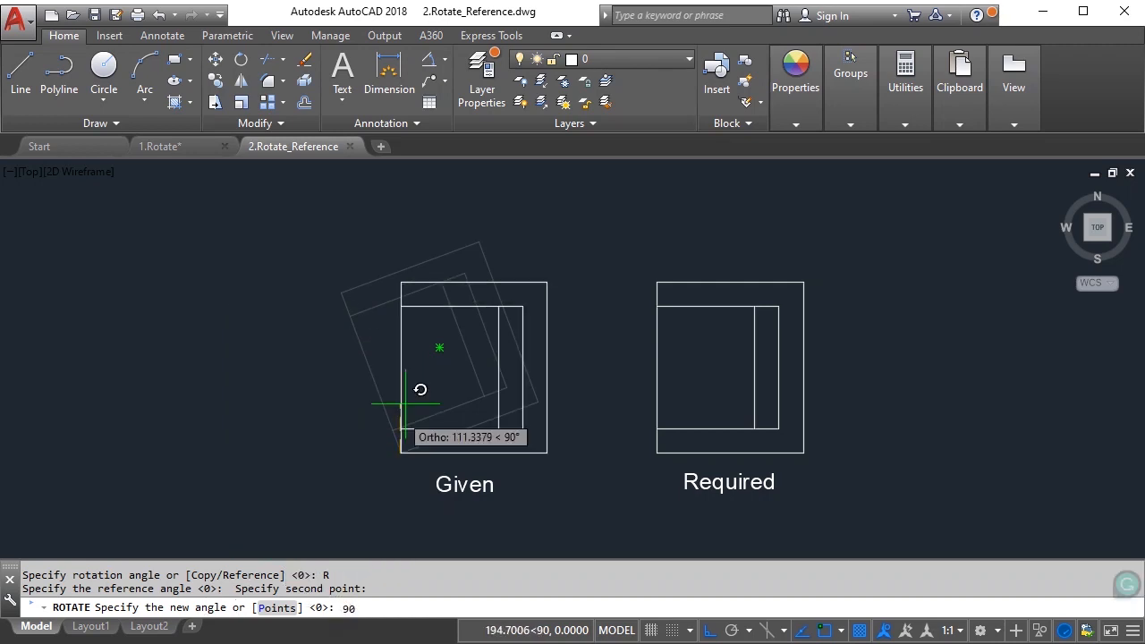
pyautogui.press('Return')
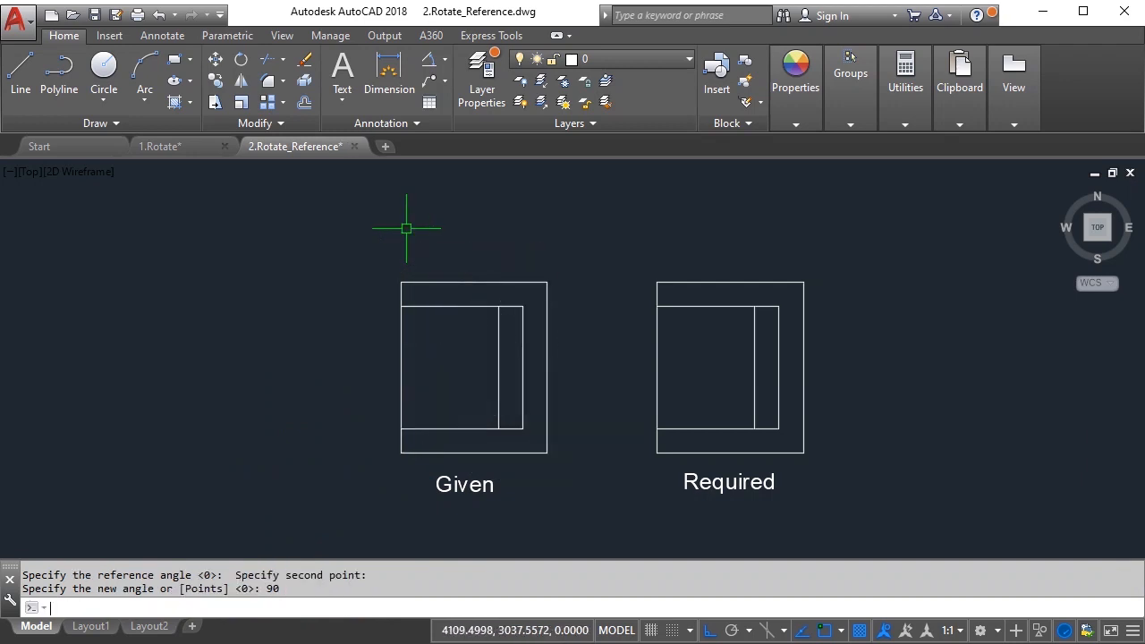